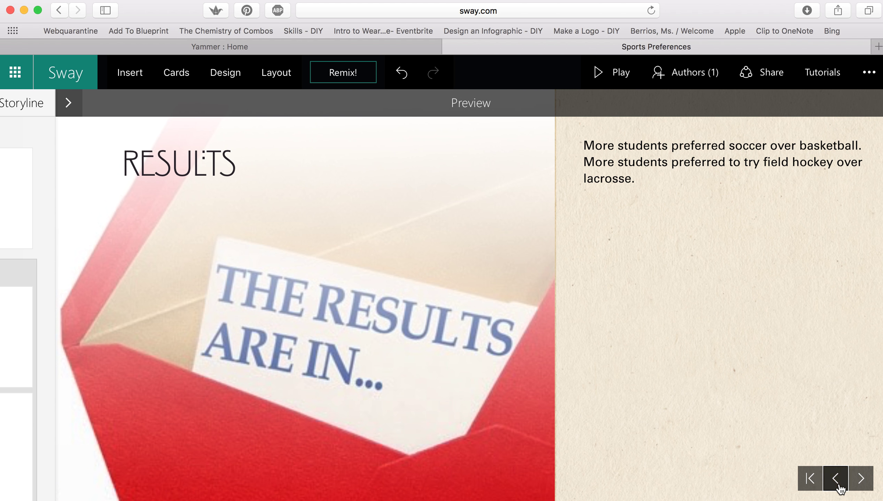
click(838, 484)
click(839, 484)
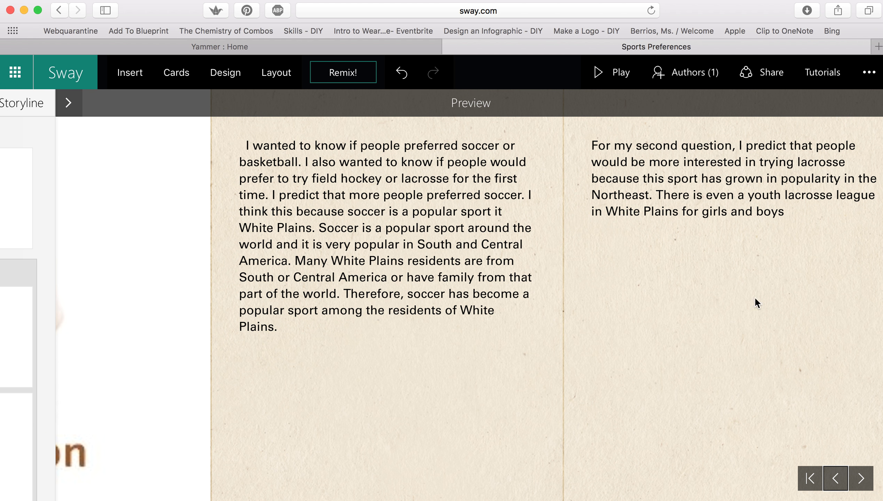
Page the preview back to the Introduction slide and return to the storyline editor
click(835, 480)
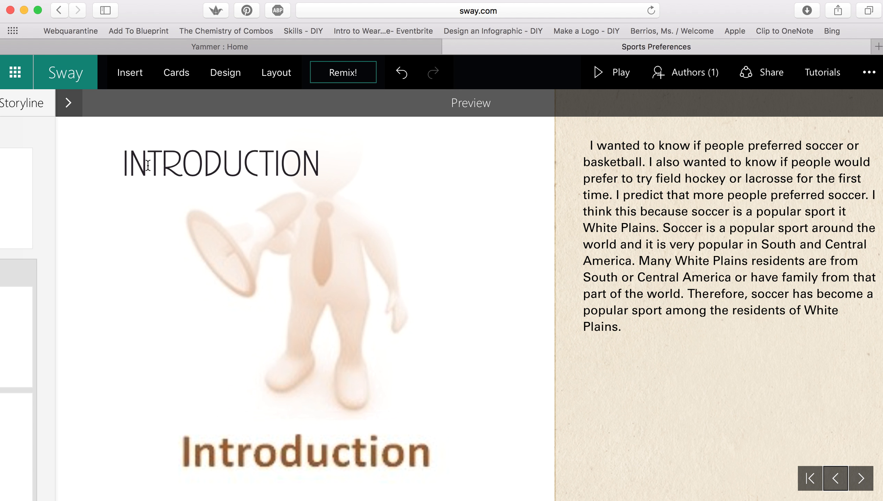
click(38, 133)
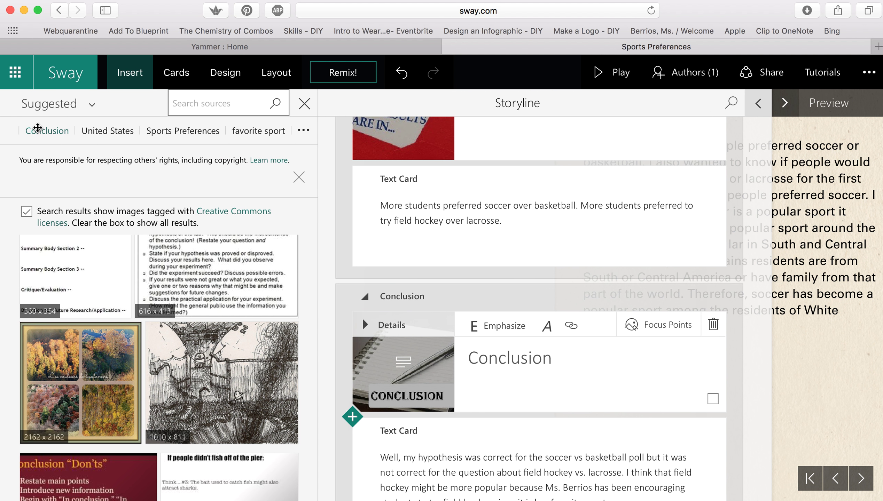
Show the card types and drag an Image card below the Introduction text card
click(176, 73)
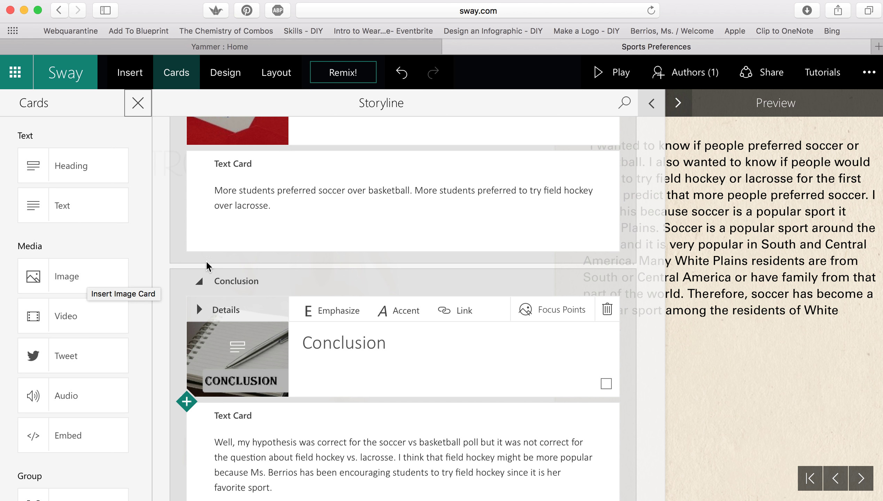
scroll(310, 367, up, 5)
scroll(315, 259, up, 2)
scroll(315, 259, up, 5)
scroll(315, 259, up, 5)
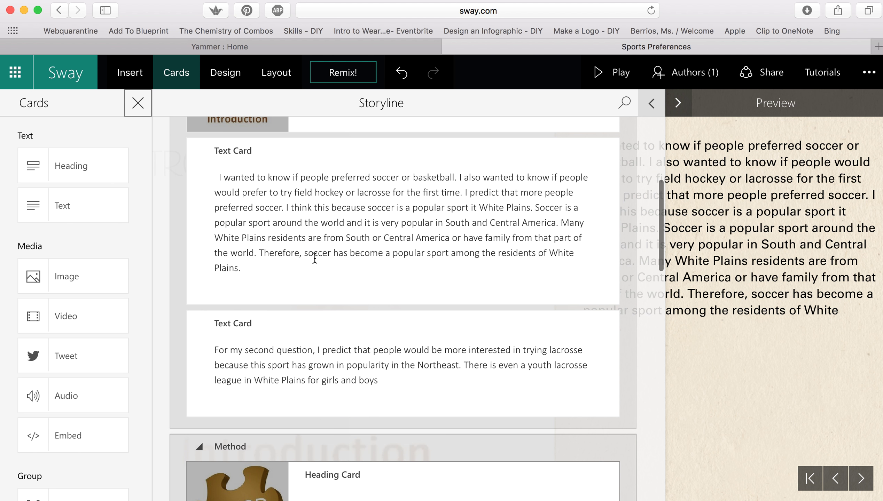
scroll(315, 259, up, 2)
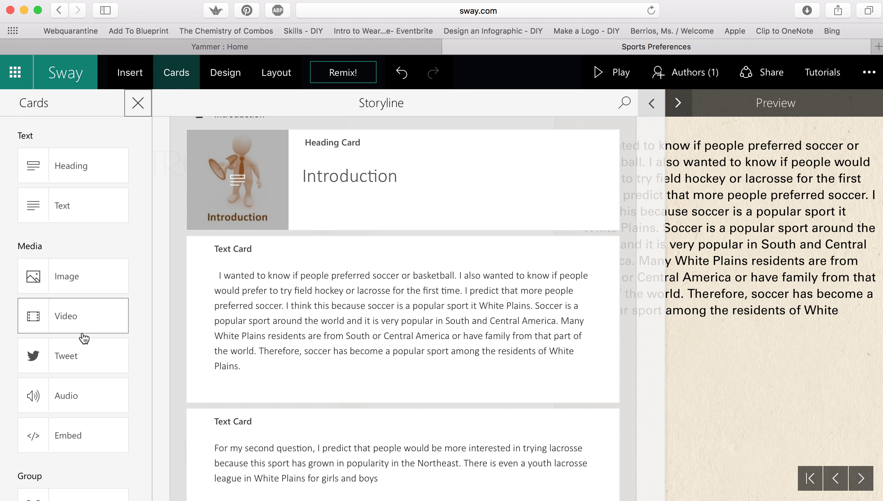
drag(76, 280, 214, 402)
Fill the new Introduction image card with a photo from a 'soccer' source search
click(237, 409)
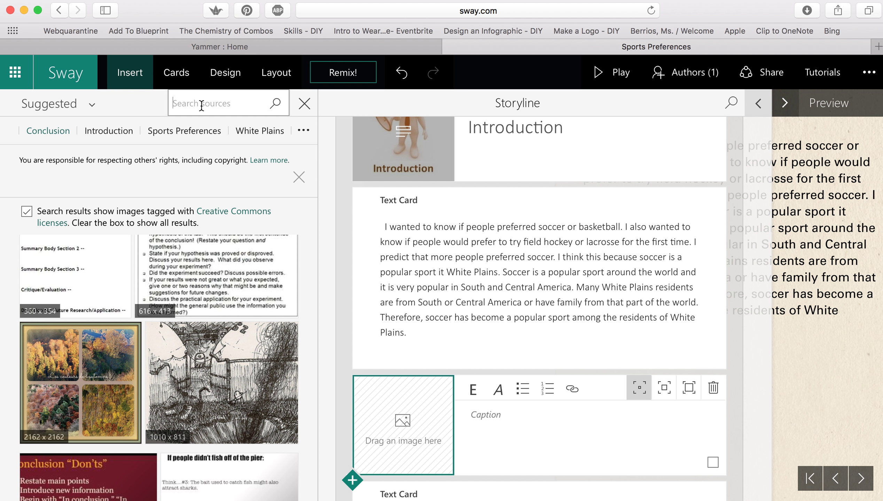
text(soccer)
key(Return)
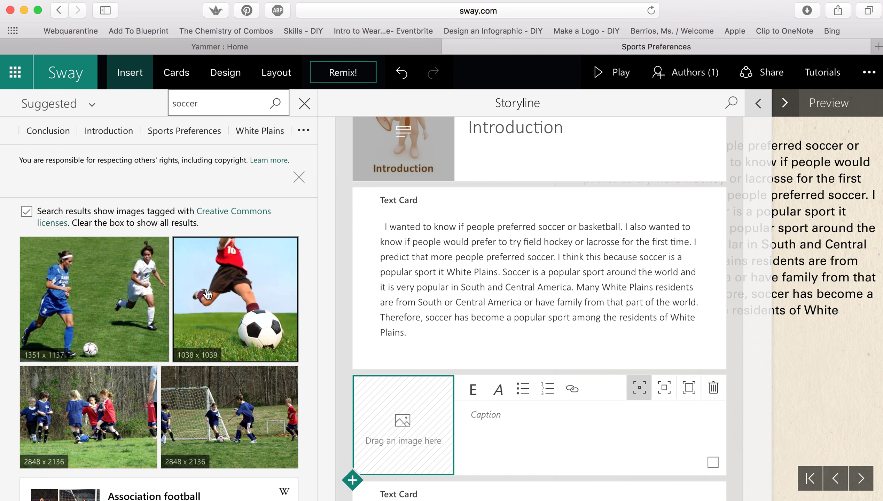
drag(207, 293, 386, 424)
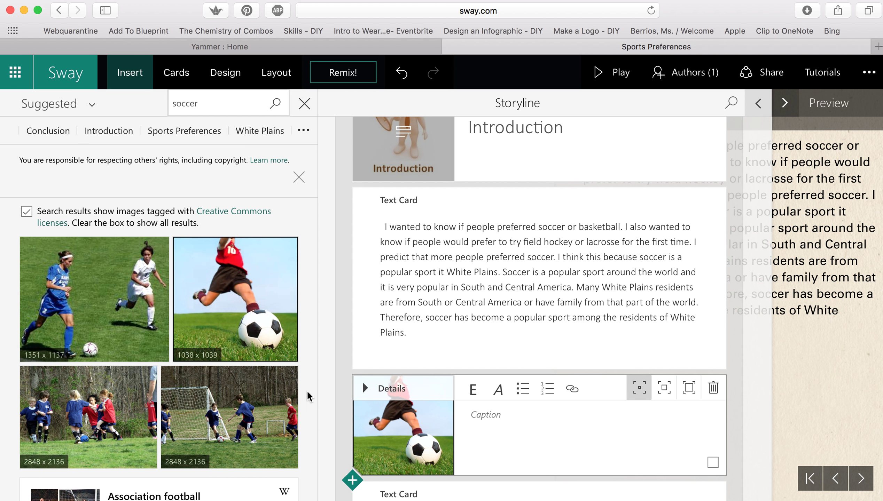
scroll(228, 377, down, 3)
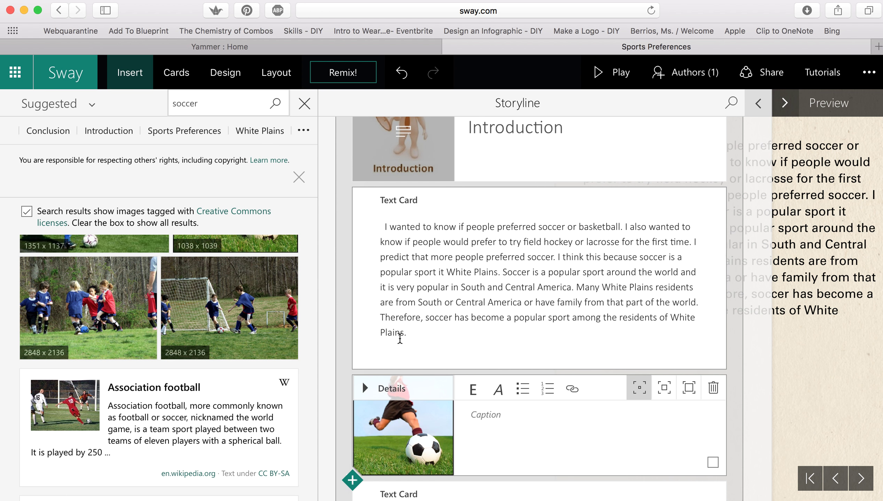
scroll(387, 332, down, 2)
click(176, 73)
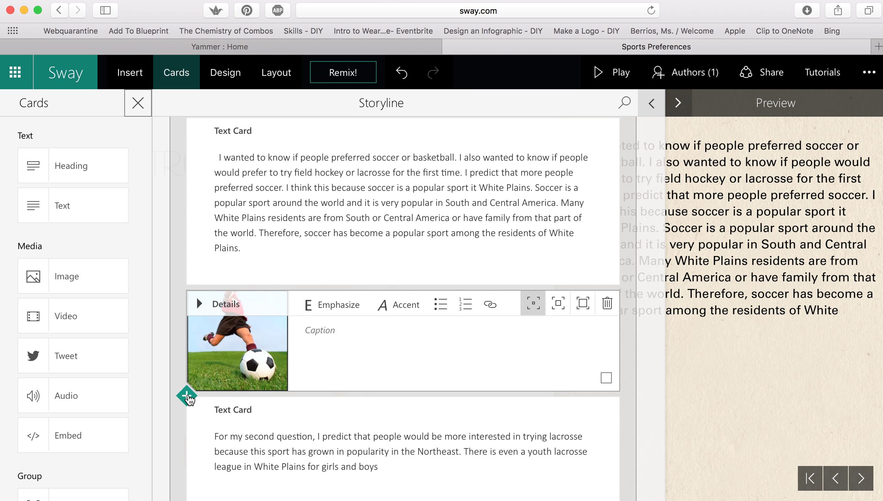
click(187, 398)
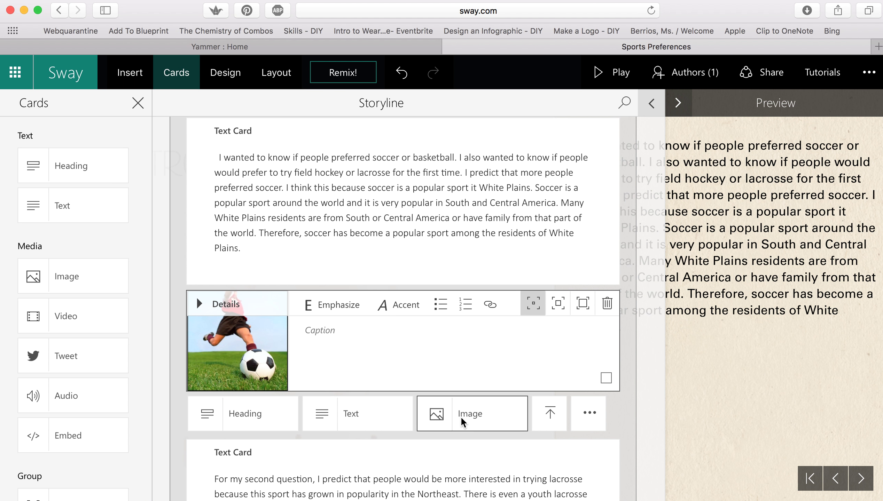
Add a second image card holding a basketball-through-hoop photo from a 'basketball' search
click(460, 417)
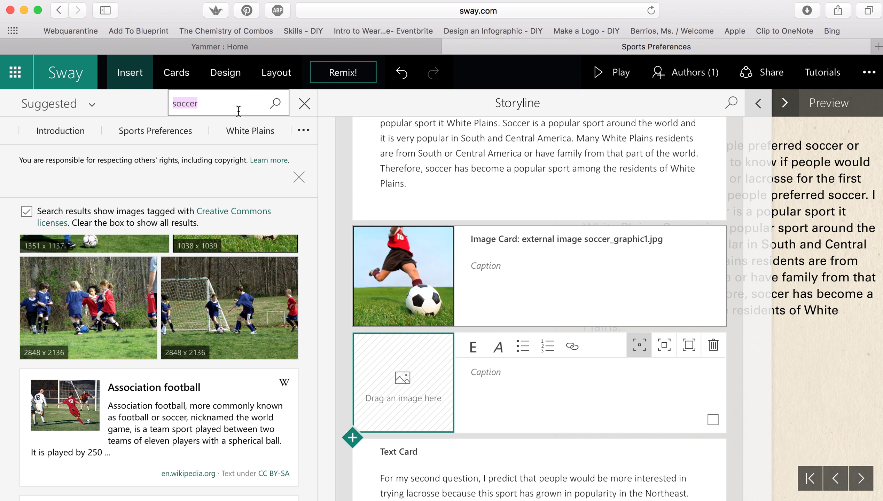
text(basketball)
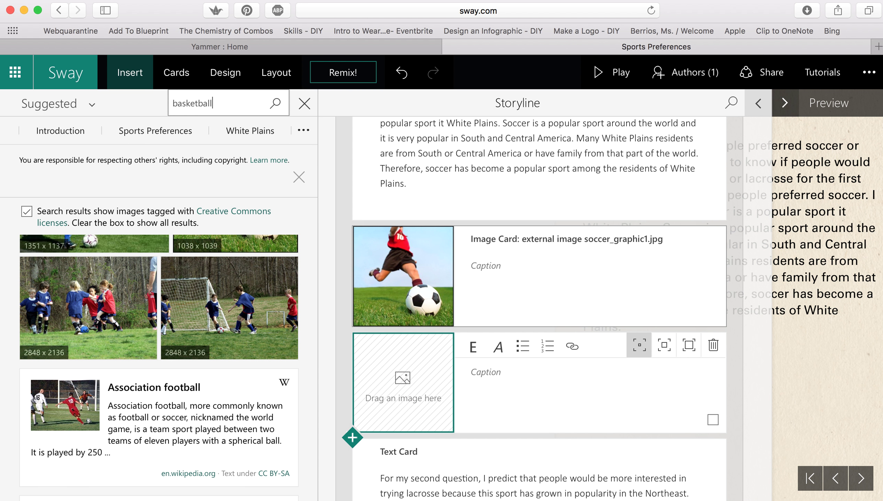
key(Return)
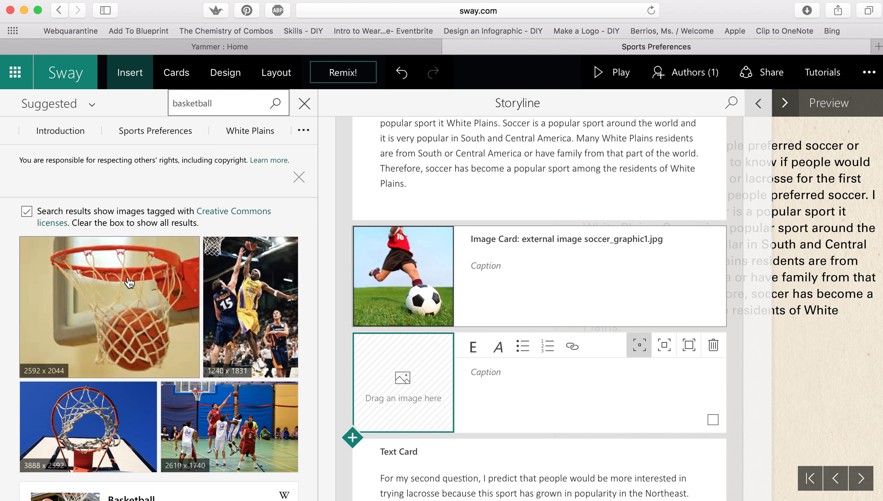
drag(128, 284, 383, 365)
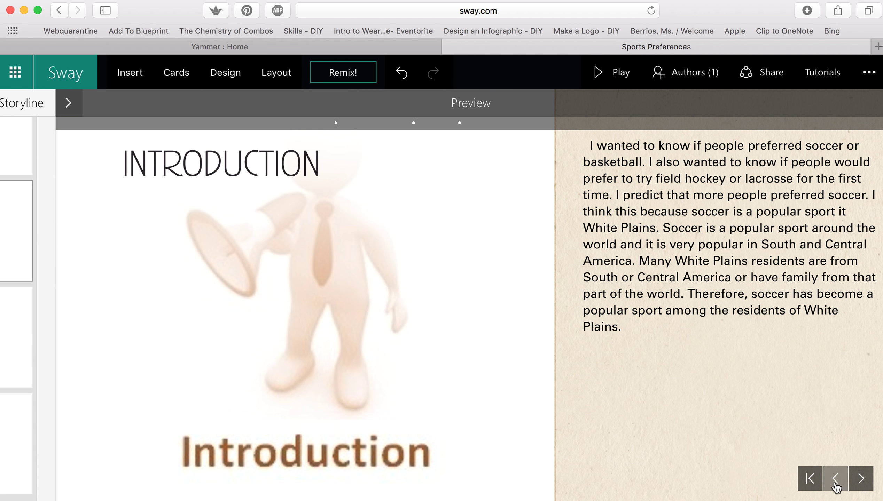
Review the Introduction in preview, then drag the basketball card onto the soccer card
click(835, 483)
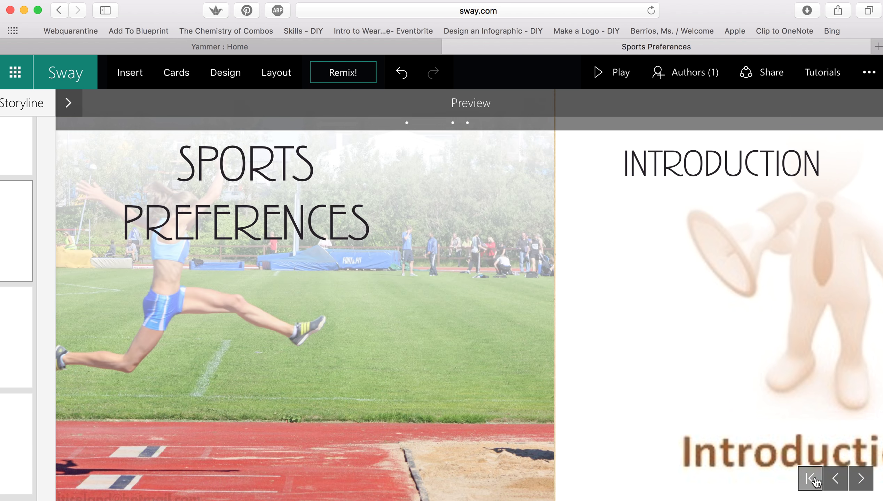
click(861, 480)
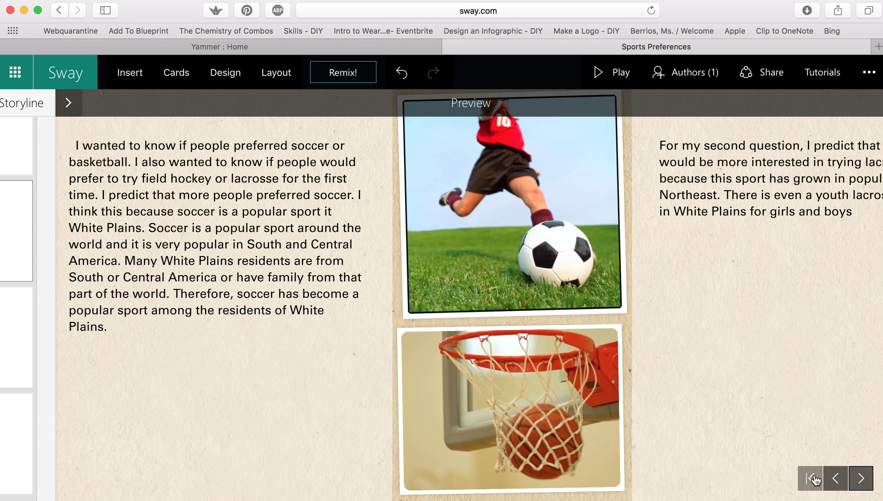
click(43, 361)
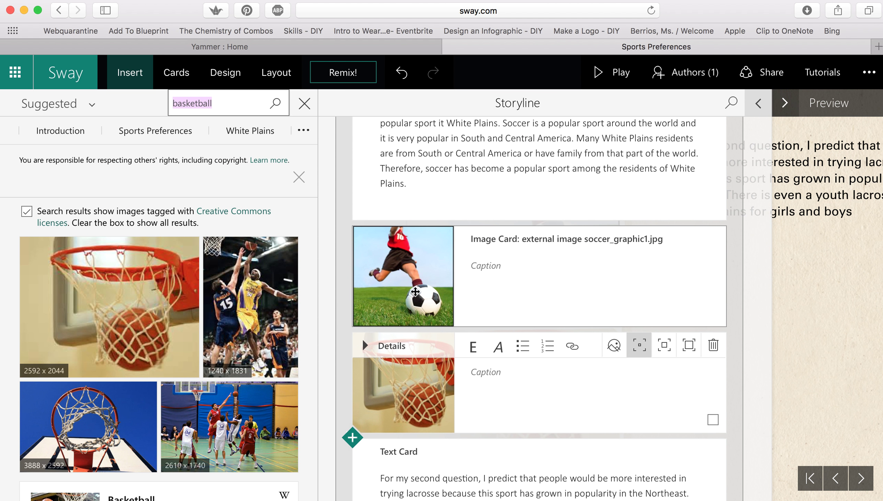
drag(414, 407, 397, 279)
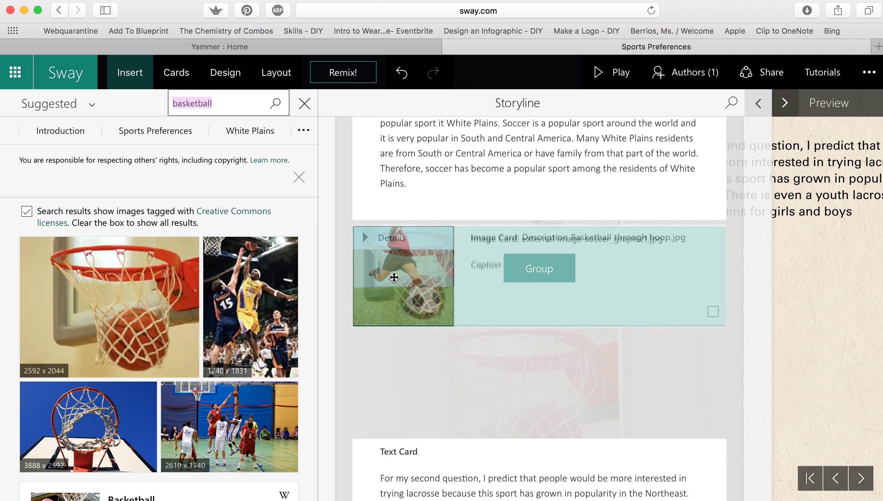
Drop the basketball image card onto the soccer card to group them
drag(396, 279, 390, 275)
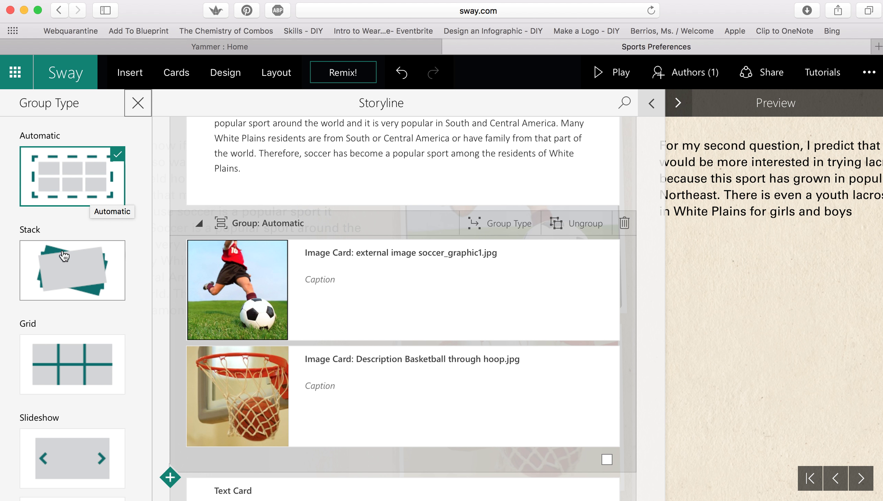
Change the soccer-basketball group type to Stack and view it in preview
click(65, 262)
click(700, 293)
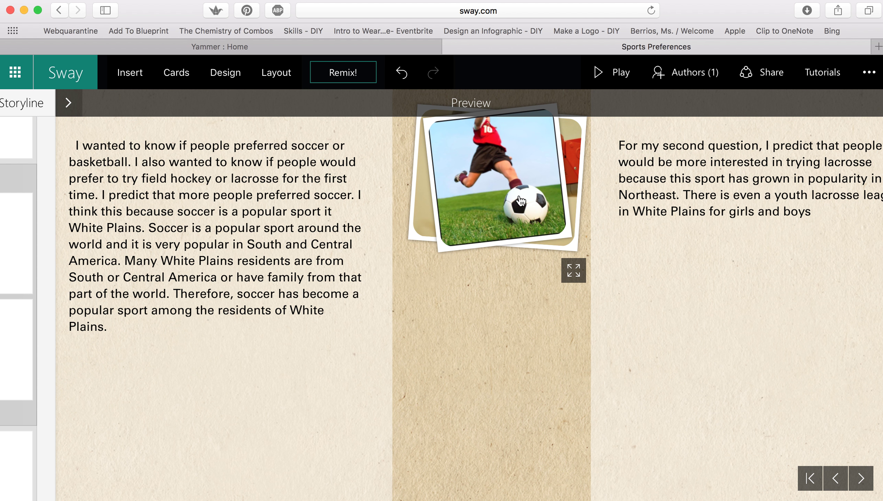
click(42, 304)
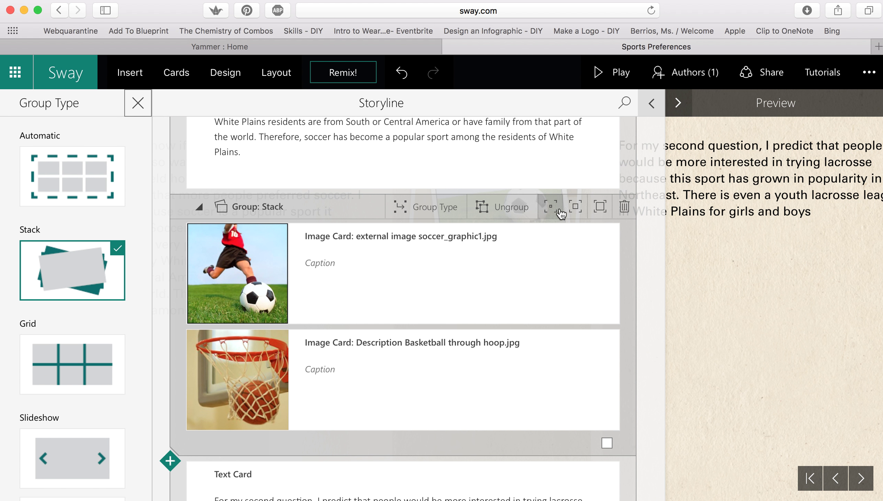
Add emphasis to the stack and flip between both photos in the preview
click(577, 209)
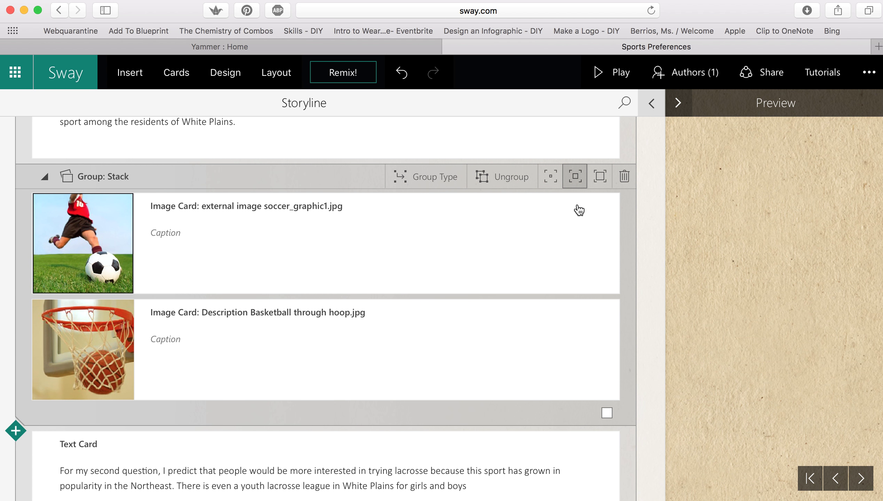
click(734, 242)
click(582, 221)
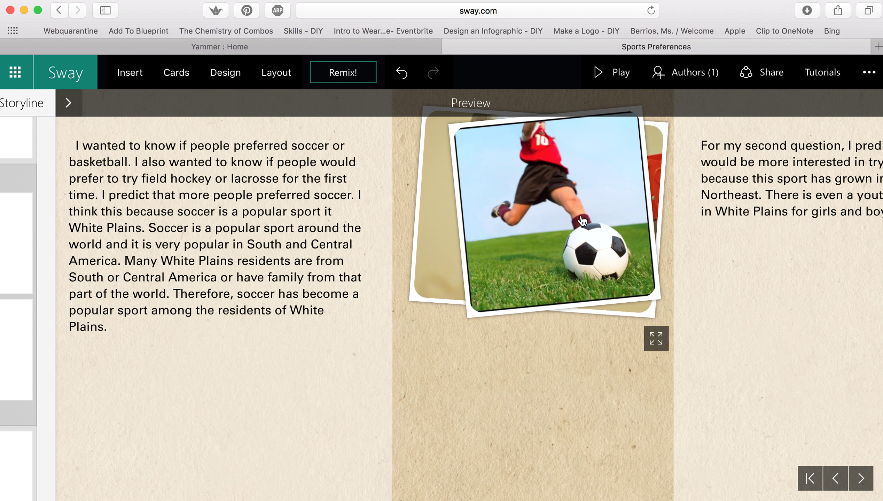
click(582, 221)
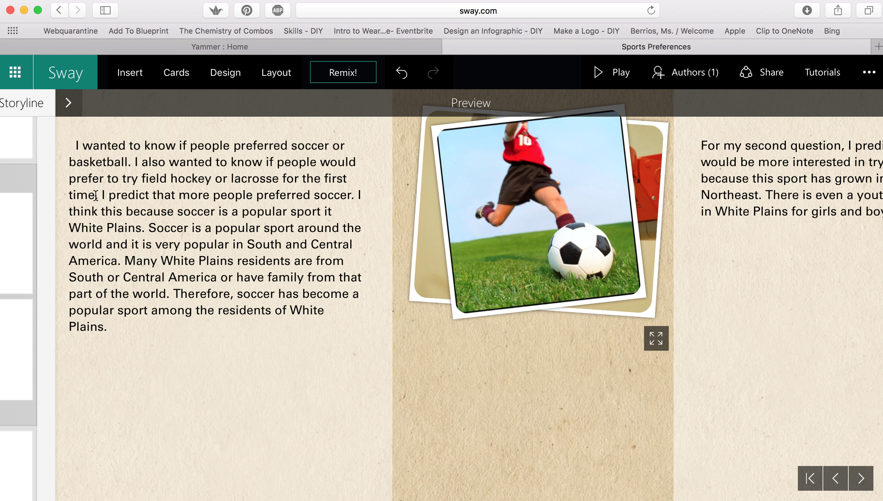
click(52, 245)
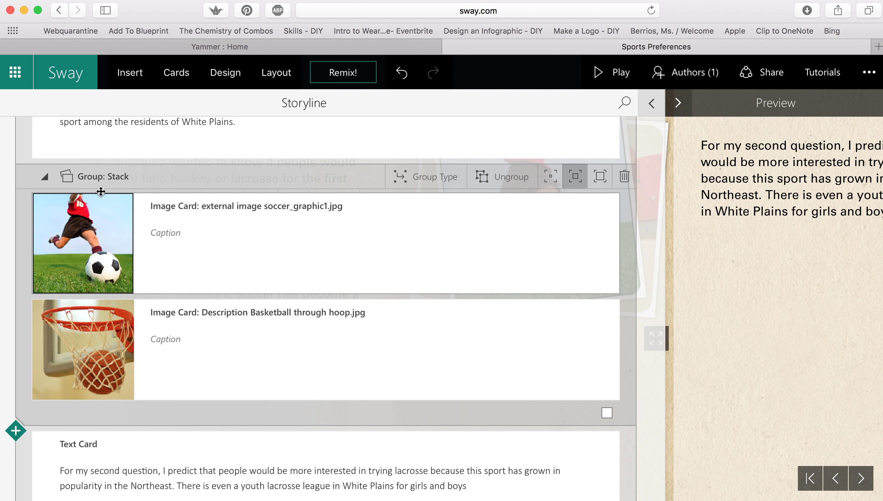
Switch the photo group from Stack to Grid and check the tiled preview
click(100, 178)
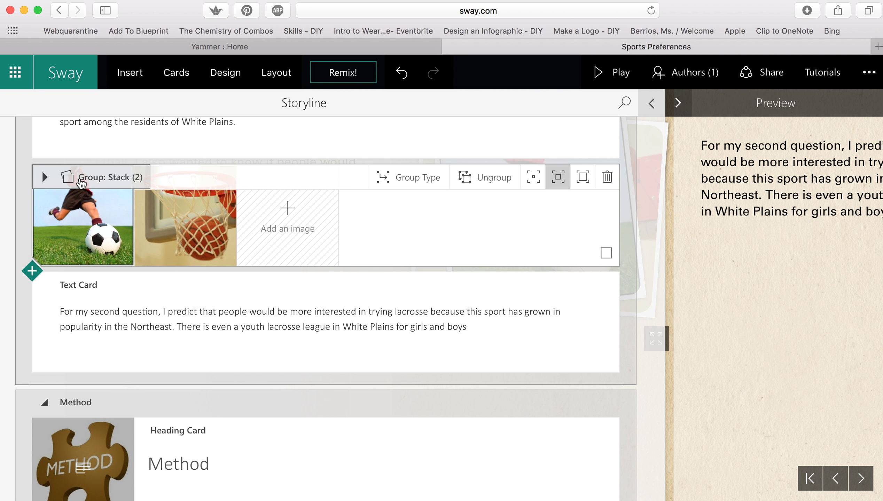
click(103, 178)
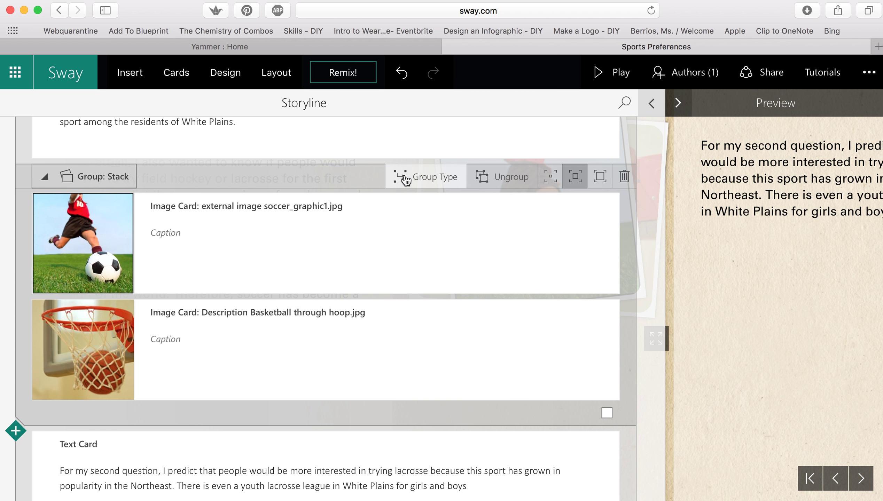
click(404, 179)
scroll(95, 316, down, 3)
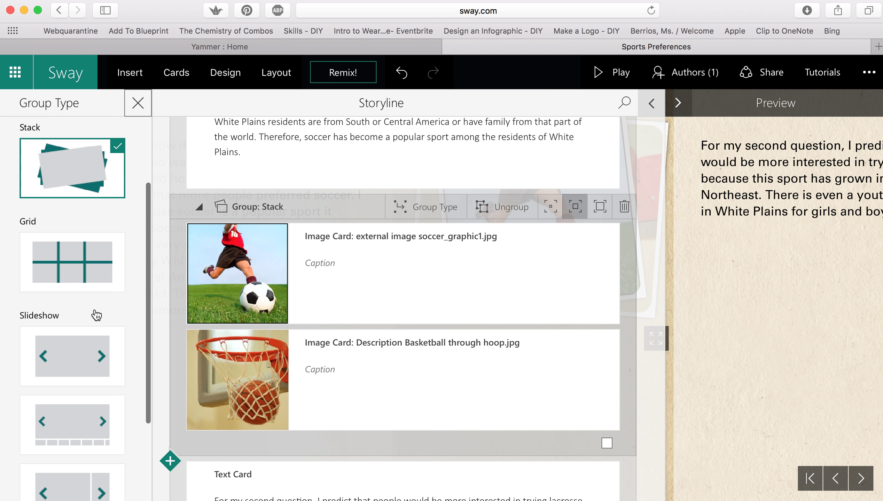
click(82, 254)
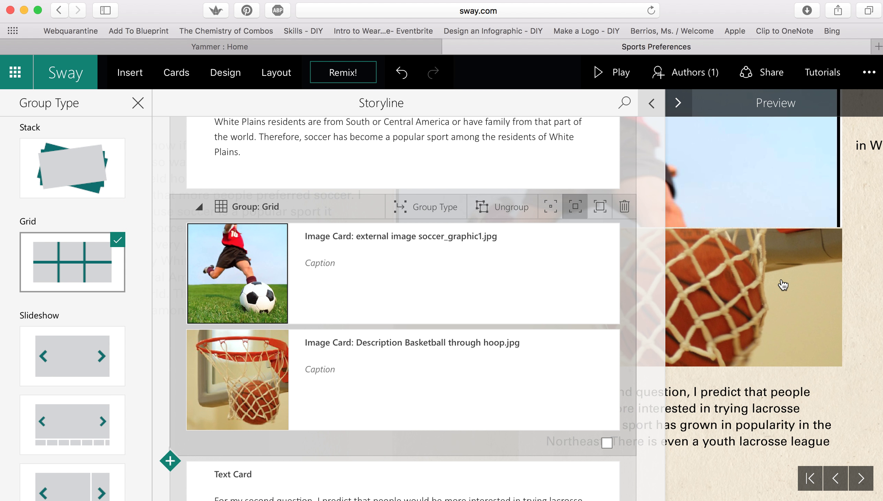
click(782, 286)
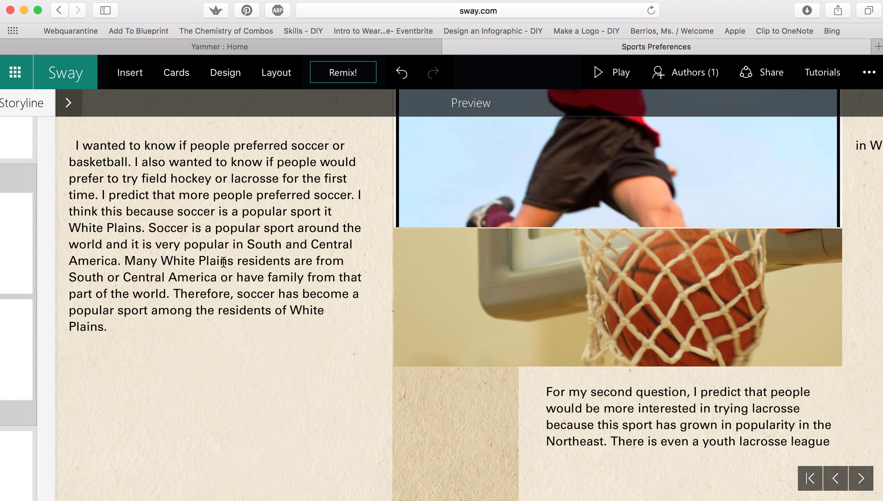
click(54, 287)
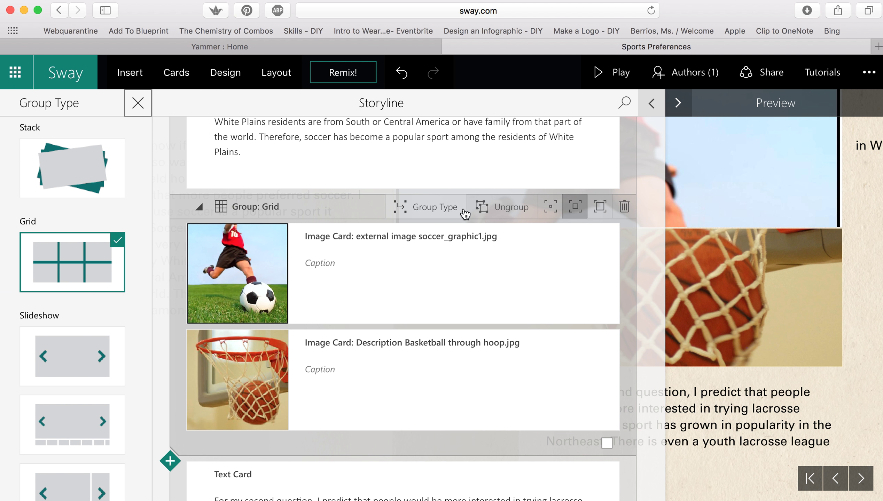
Make the group a Slideshow and preview flipping between the soccer and basketball photos
click(432, 181)
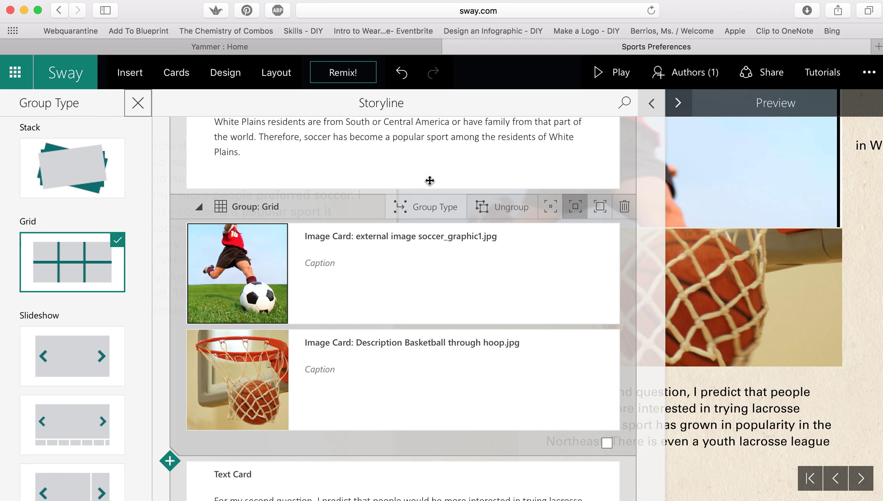
scroll(108, 380, down, 3)
click(84, 237)
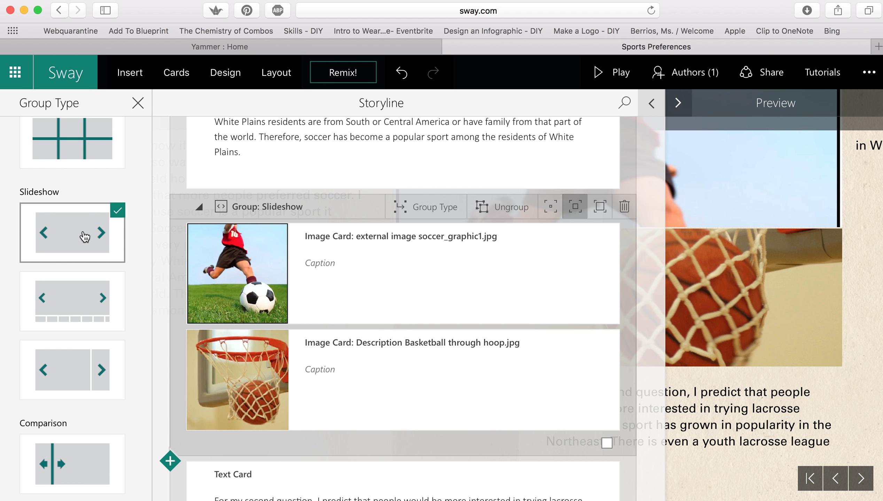
click(687, 400)
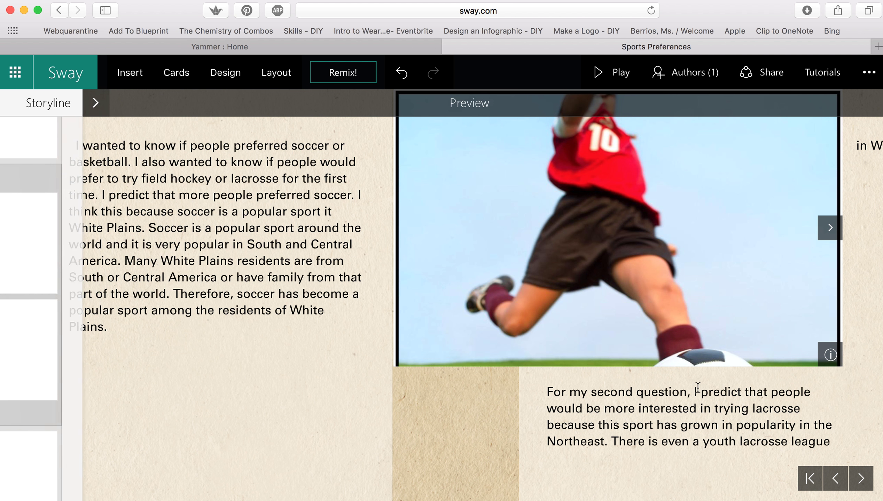
click(828, 230)
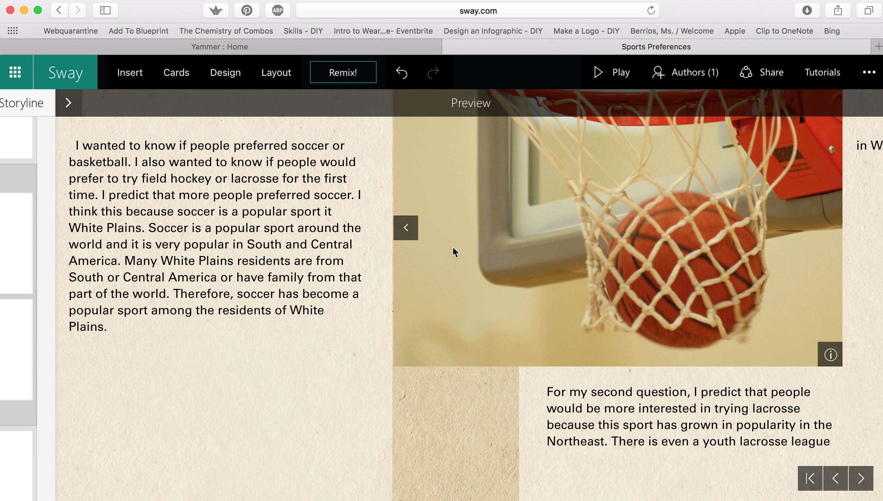
click(406, 228)
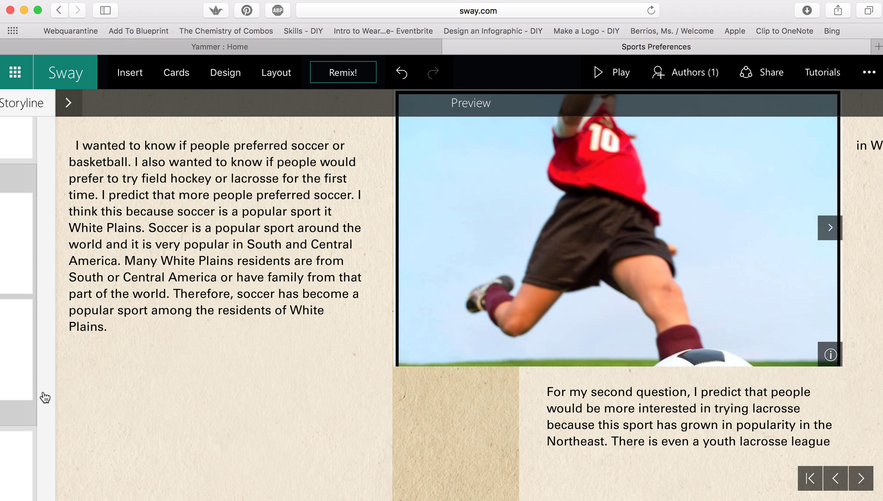
click(44, 397)
Switch to the Slideshow variant with a thumbnail strip and preview it
click(92, 303)
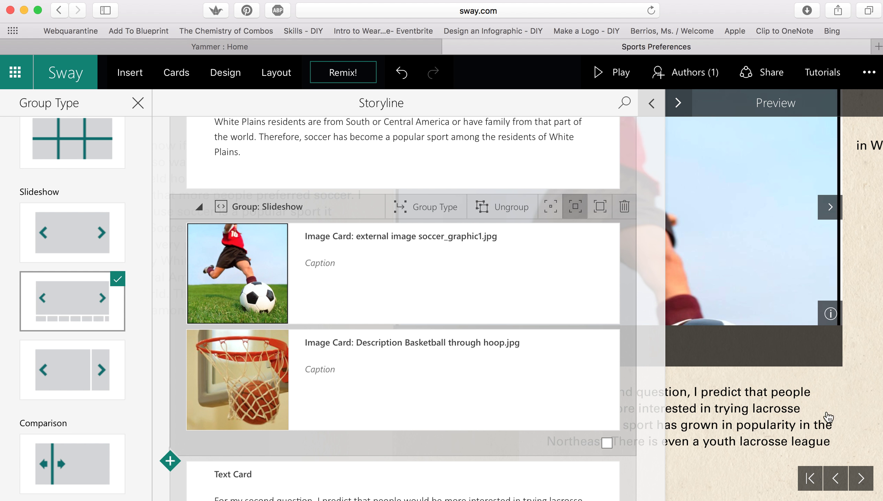
click(819, 416)
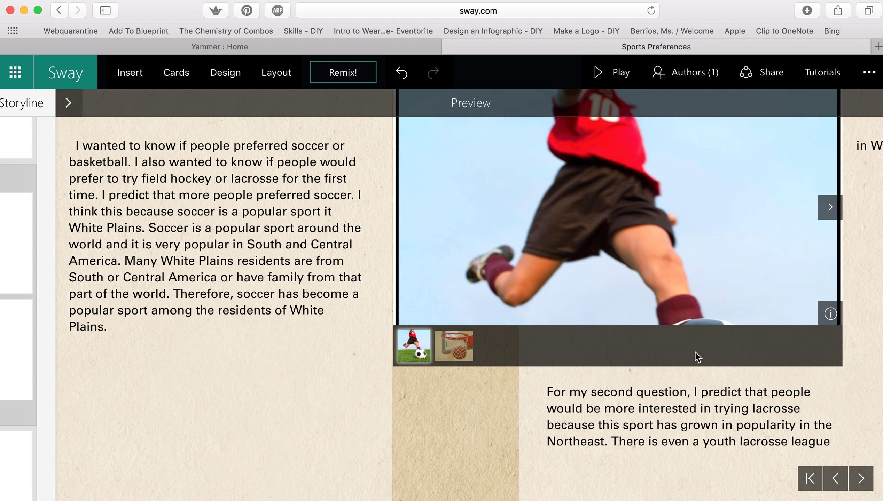
click(829, 206)
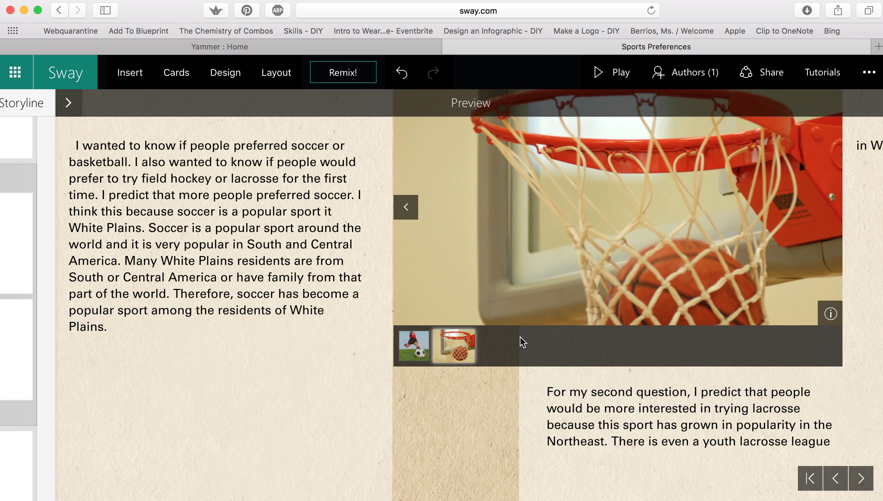
click(46, 350)
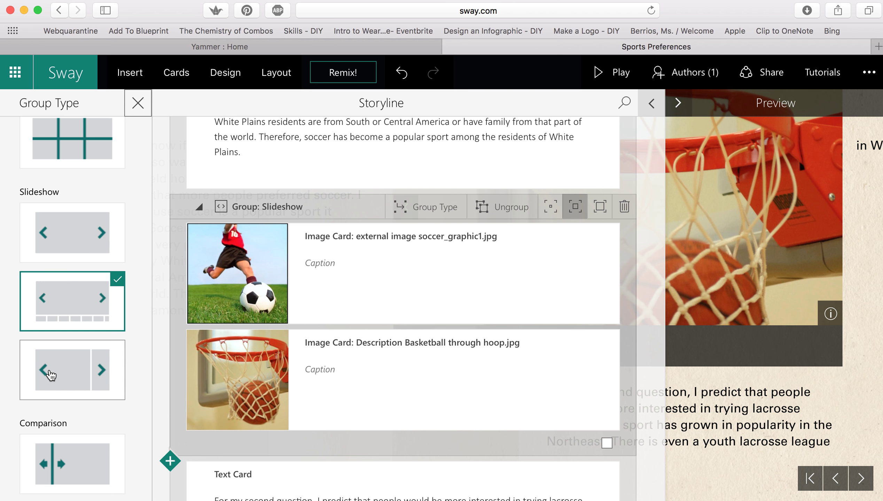
scroll(49, 442, down, 1)
Preview the group as a Comparison, sliding its divider, then choose Automatic
click(75, 459)
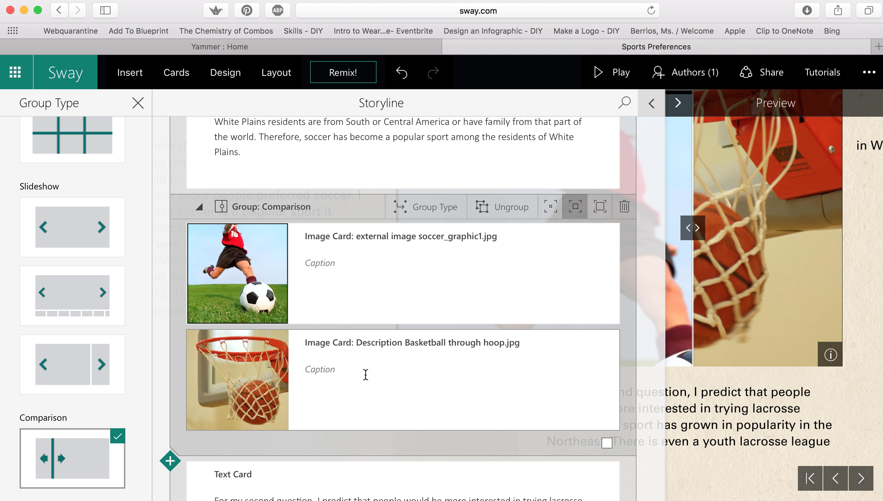
click(711, 475)
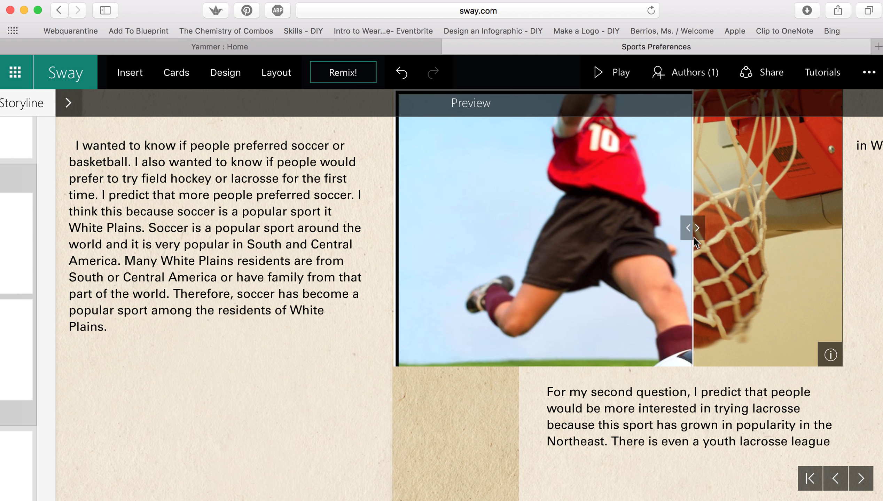
mouse_move(693, 237)
mouse_down()
mouse_move(800, 233)
mouse_move(662, 272)
mouse_move(810, 261)
mouse_move(404, 258)
mouse_up()
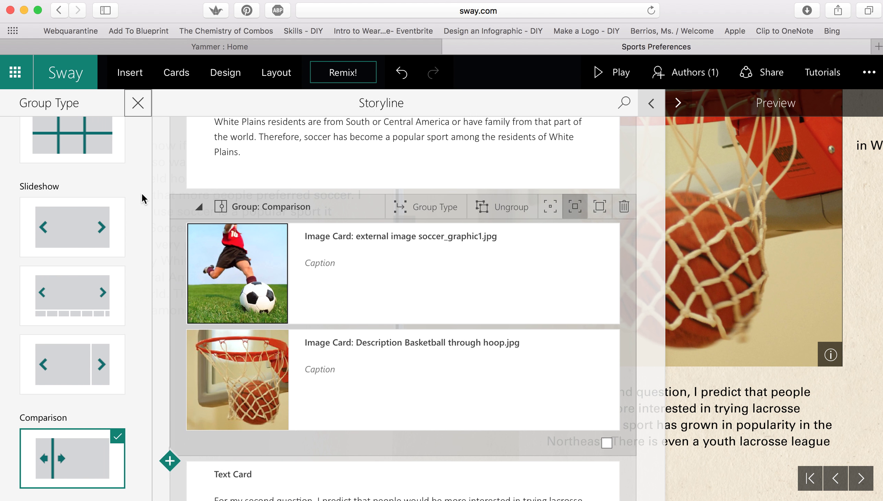
scroll(62, 205, up, 5)
click(65, 197)
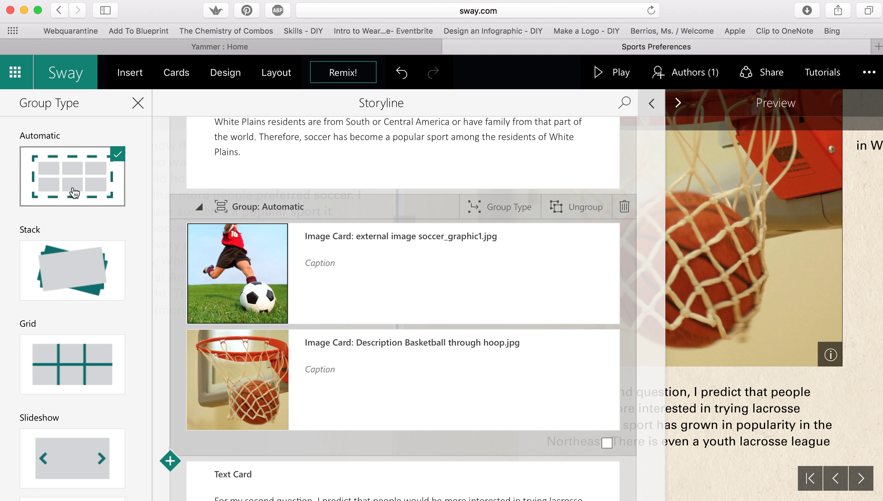